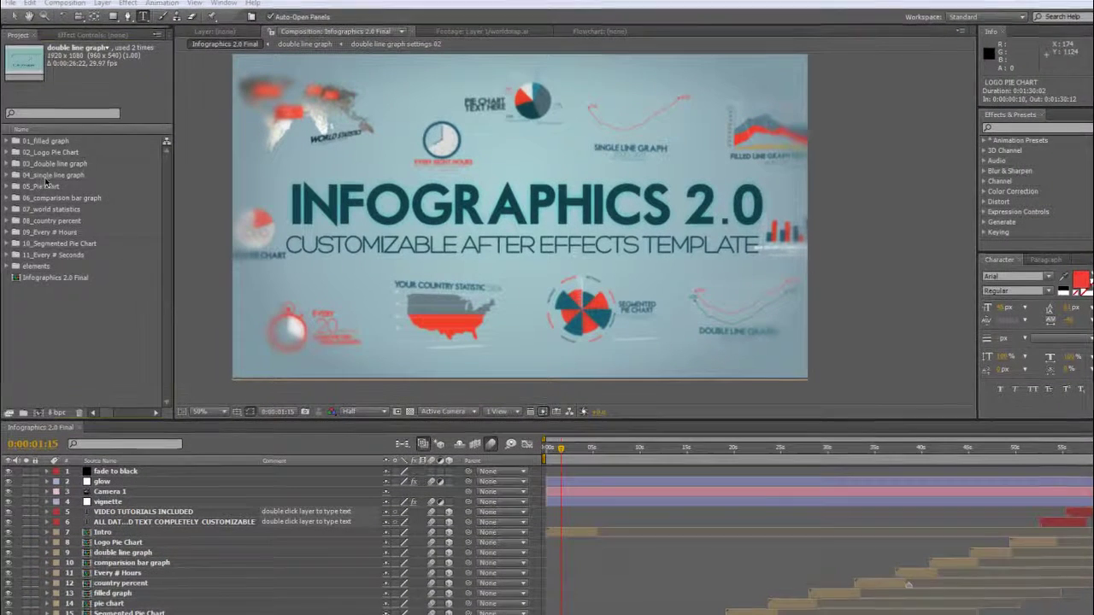
Select and expand the 04_single line graph folder in the Project panel to reveal its compositions.
left_click(53, 182)
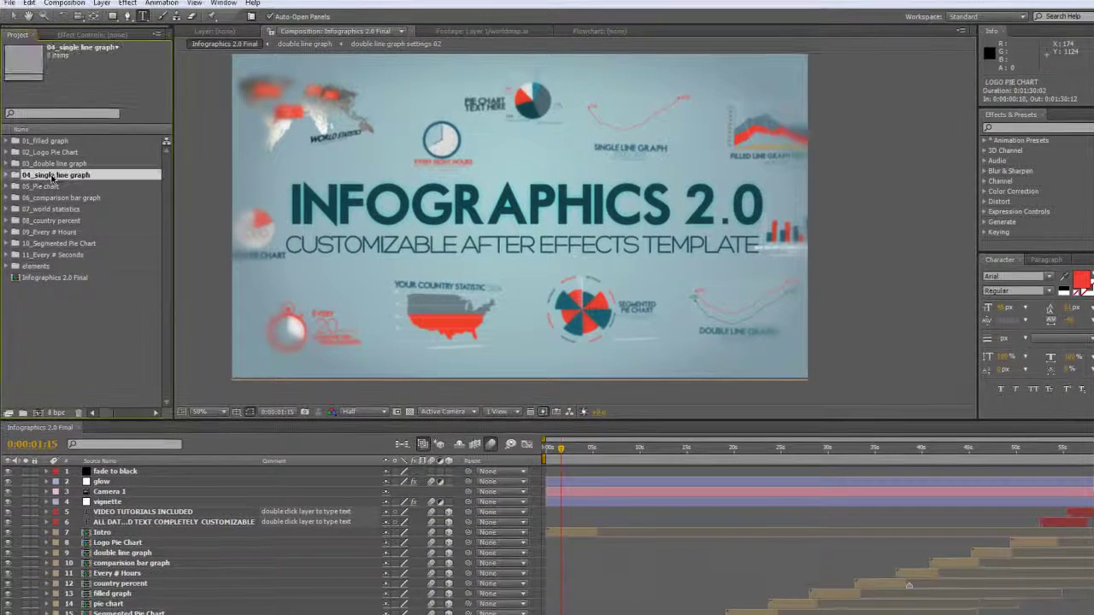
left_click(9, 176)
Open the 'single line graph settings' comp and make the year labels on layers 5–9 visible.
double_click(80, 198)
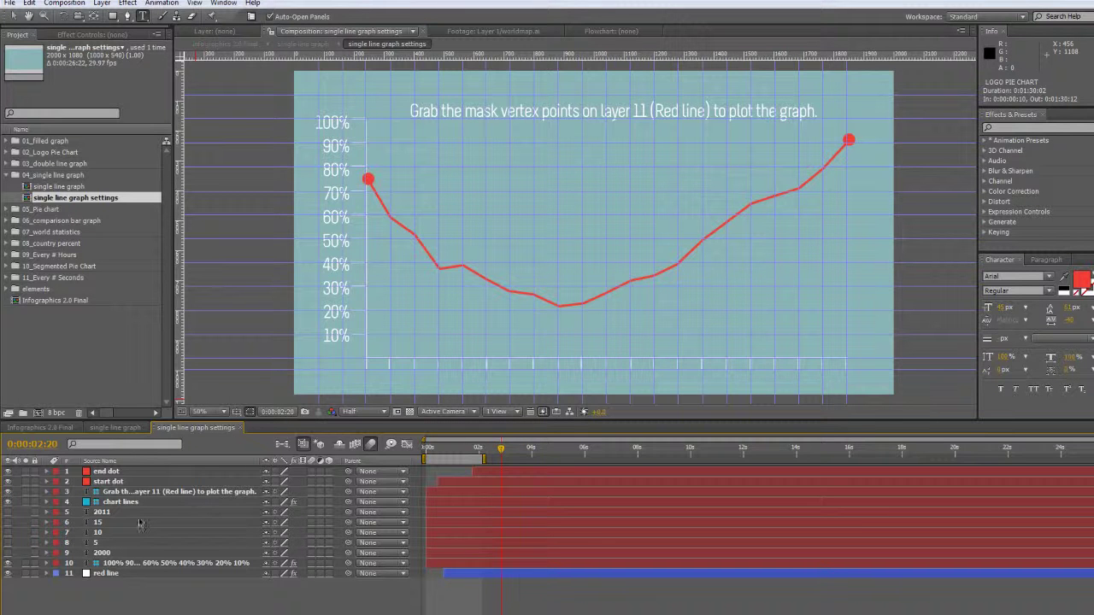
left_click_drag(7, 513, 7, 554)
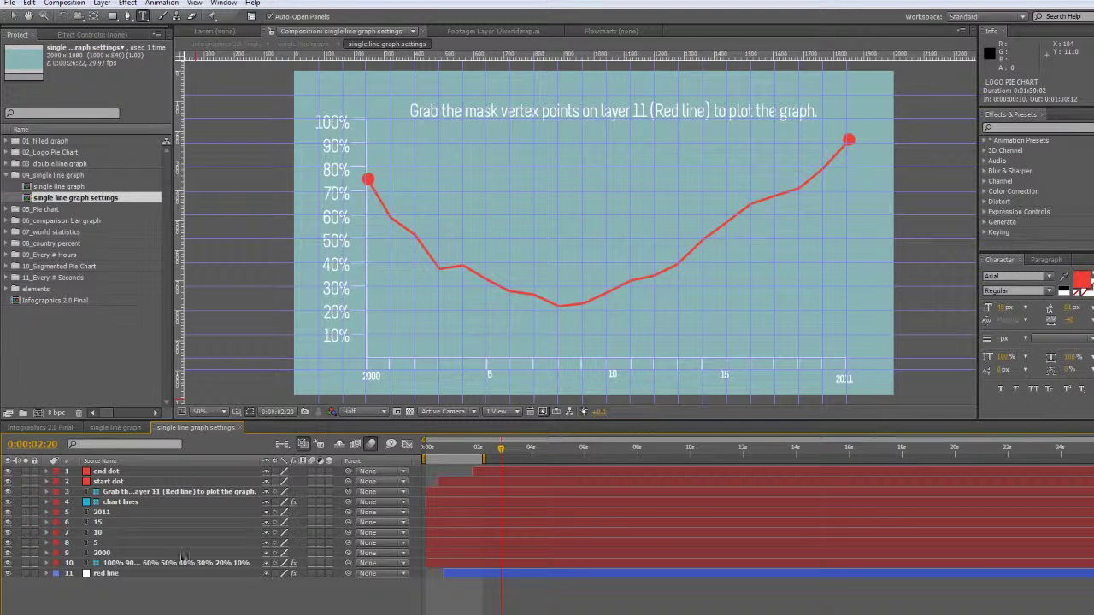
Drag layer 11 red line's mask vertices: the second point to about 35%, the year-5 point to about 45%.
left_click(99, 574)
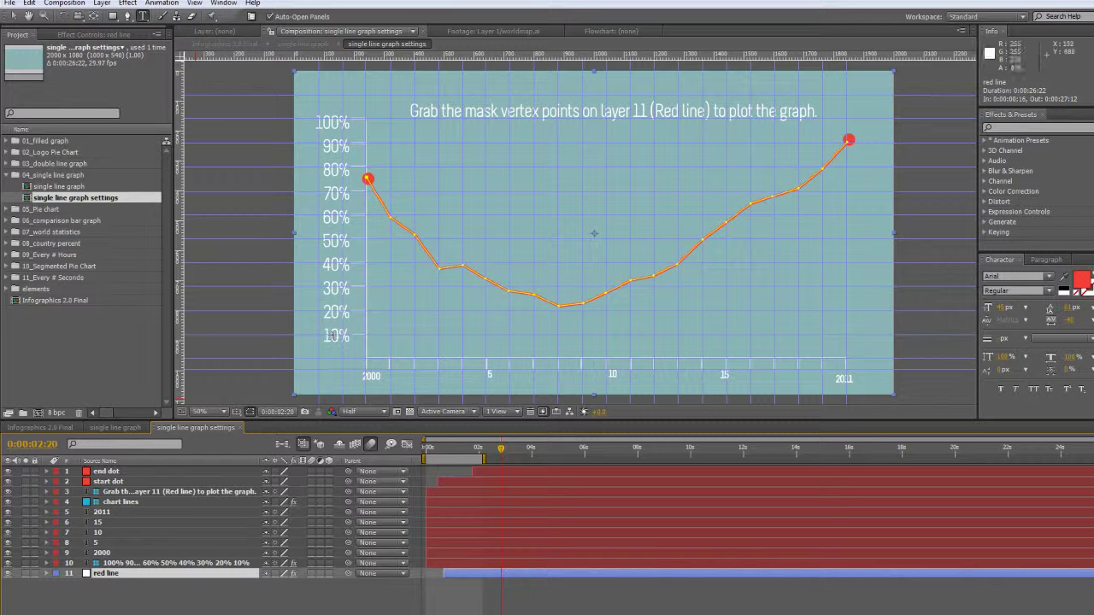
left_click(14, 16)
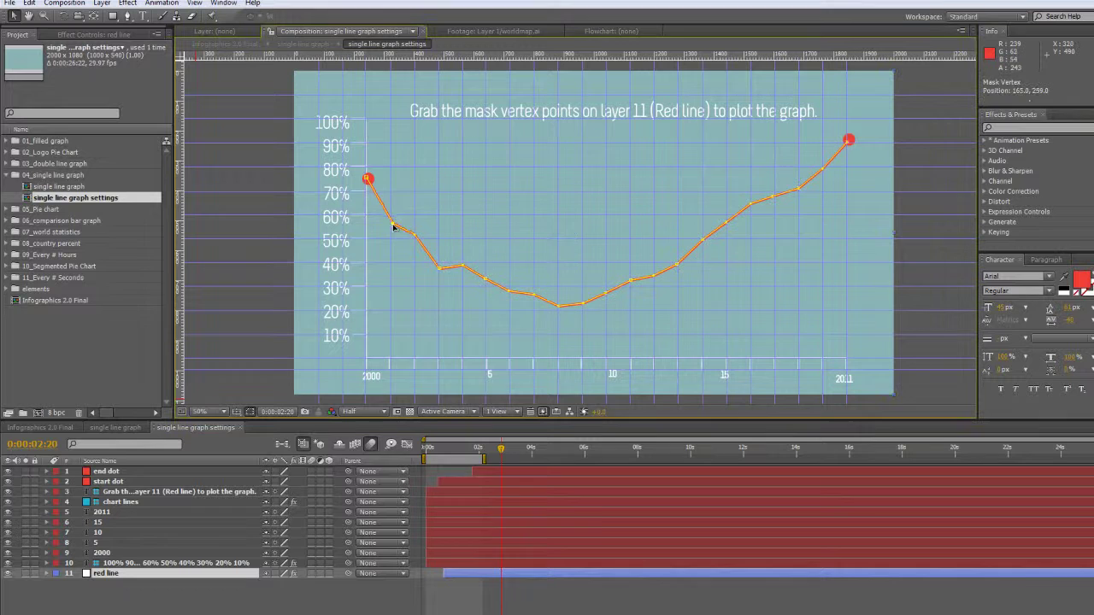
left_click_drag(390, 223, 394, 253)
left_click_drag(391, 208, 391, 276)
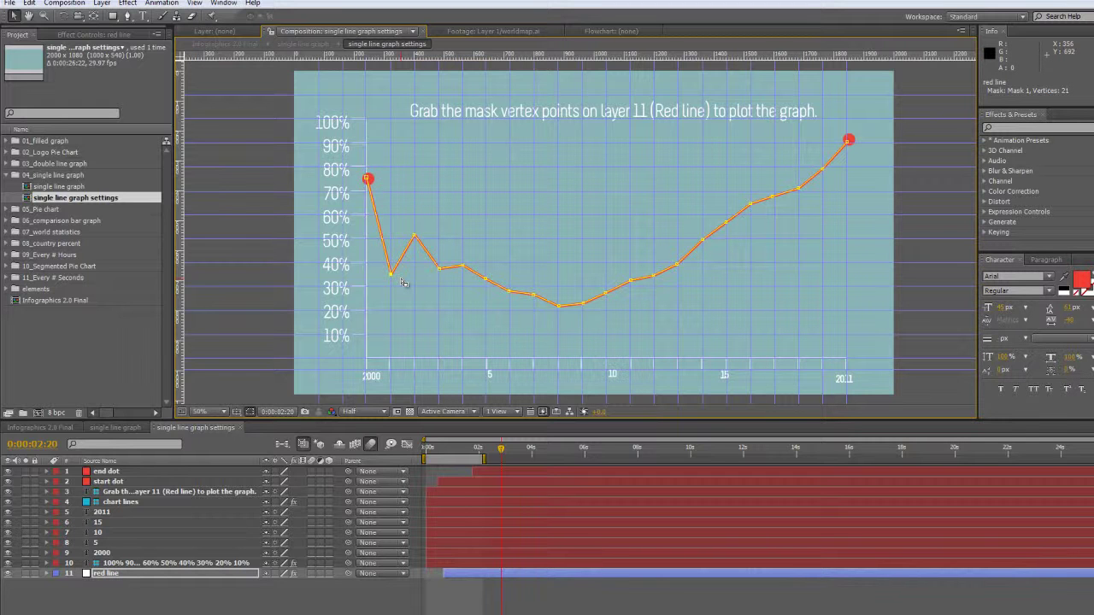
key("ctrl+z")
left_click_drag(485, 280, 483, 252)
Toggle Show Guides off and on, then drag the red line's first vertex down to about 40%.
left_click(195, 3)
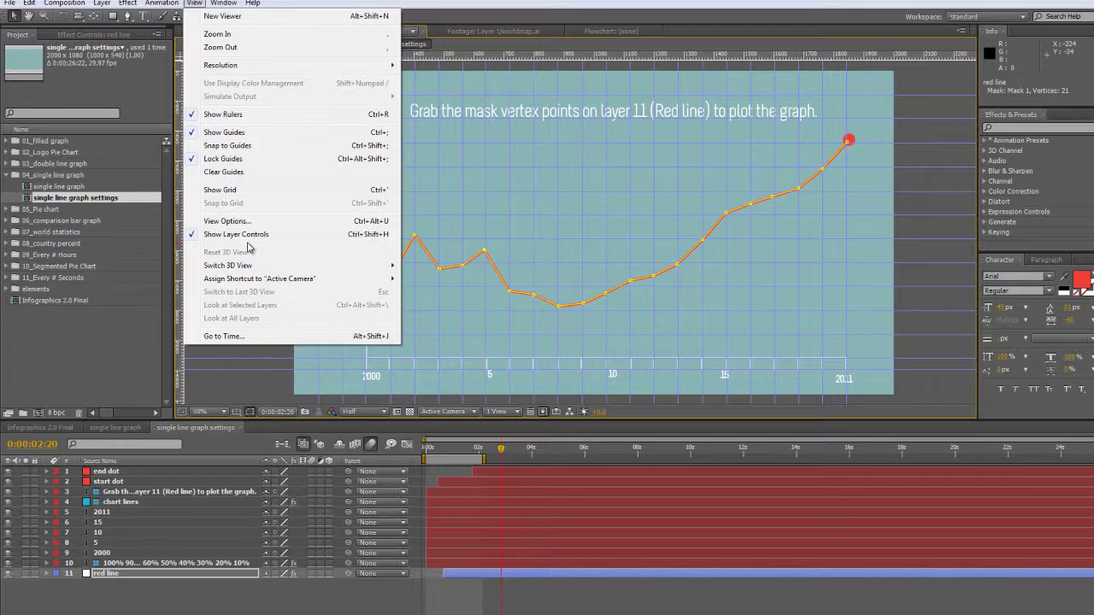
left_click(227, 134)
left_click(203, 4)
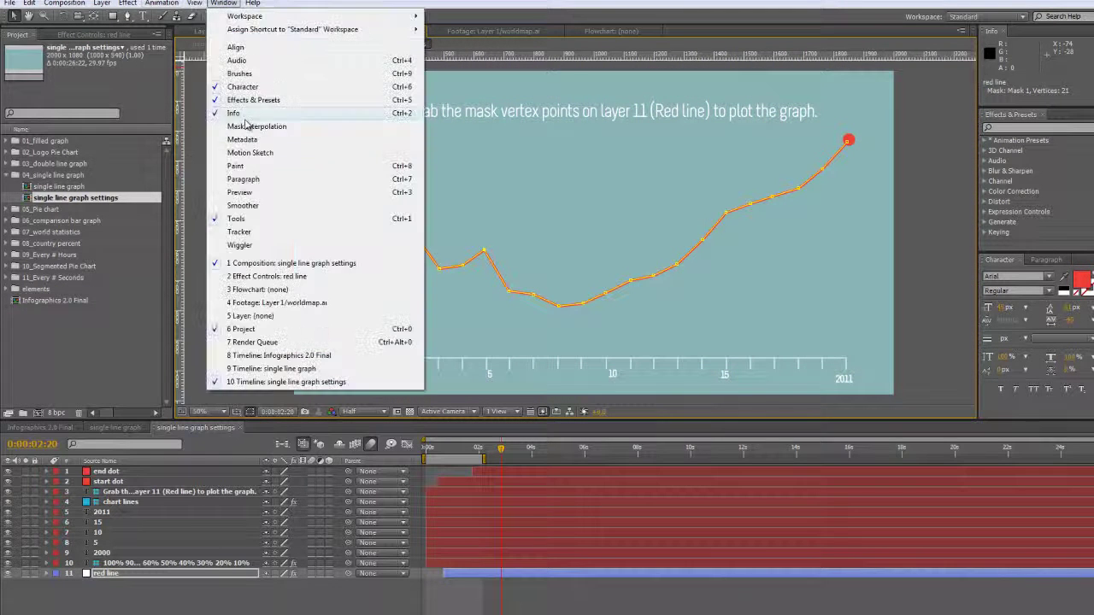
left_click(221, 135)
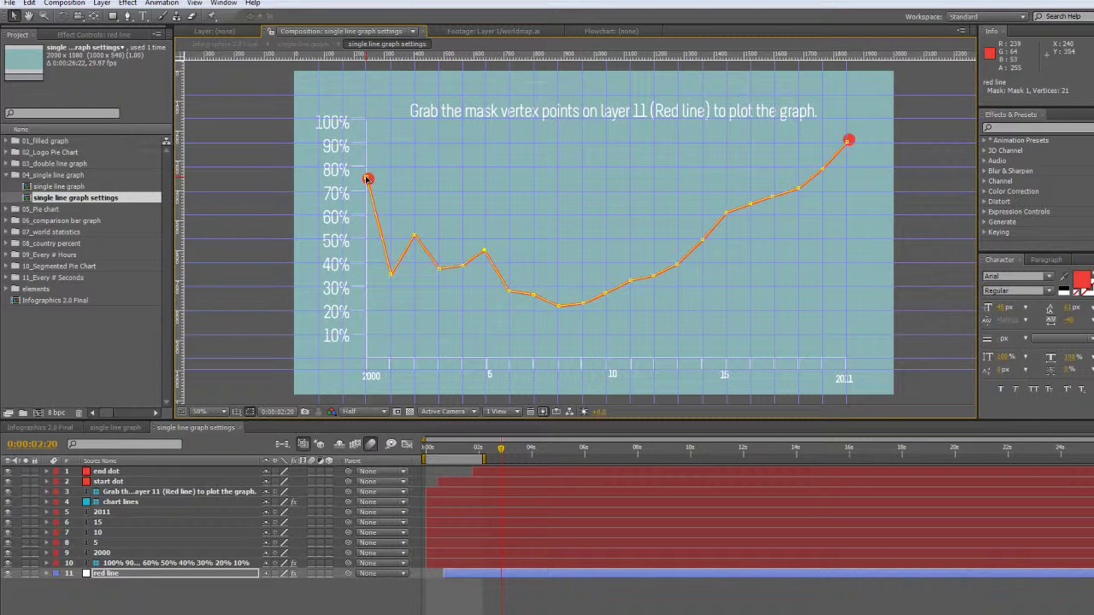
left_click_drag(367, 179, 374, 236)
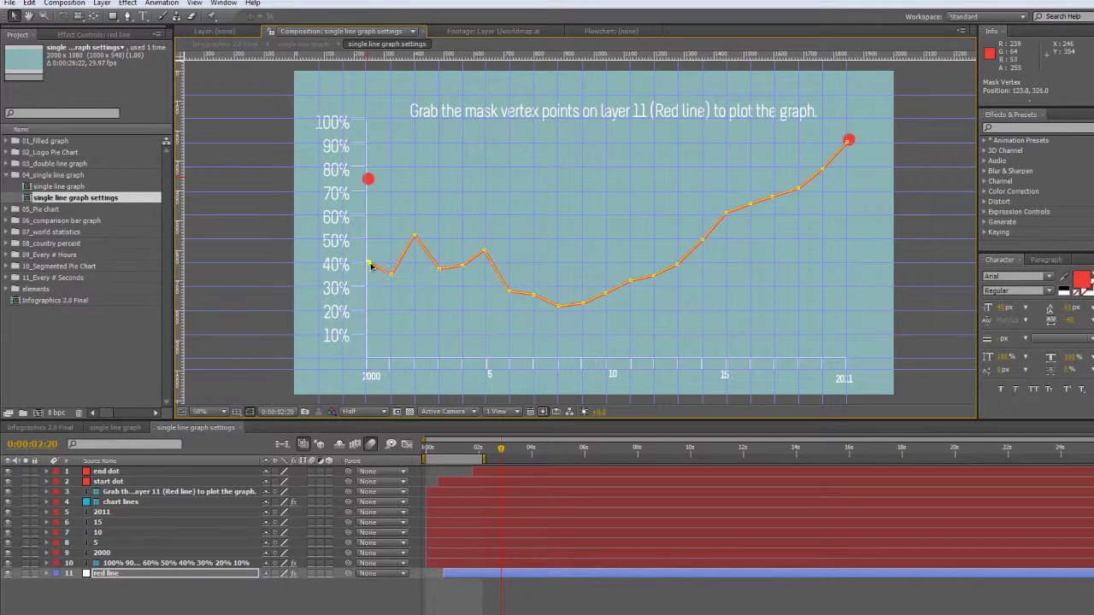
Move the start dot down onto the red line's starting point at 40% and scrub to check it.
left_click(375, 180)
left_click(107, 482)
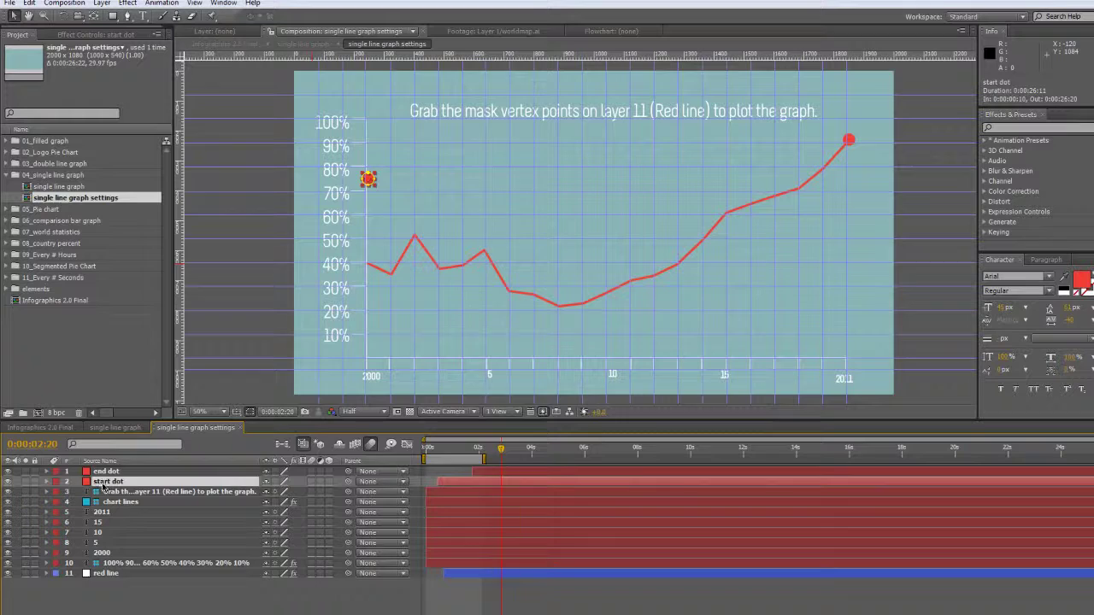
key("/")
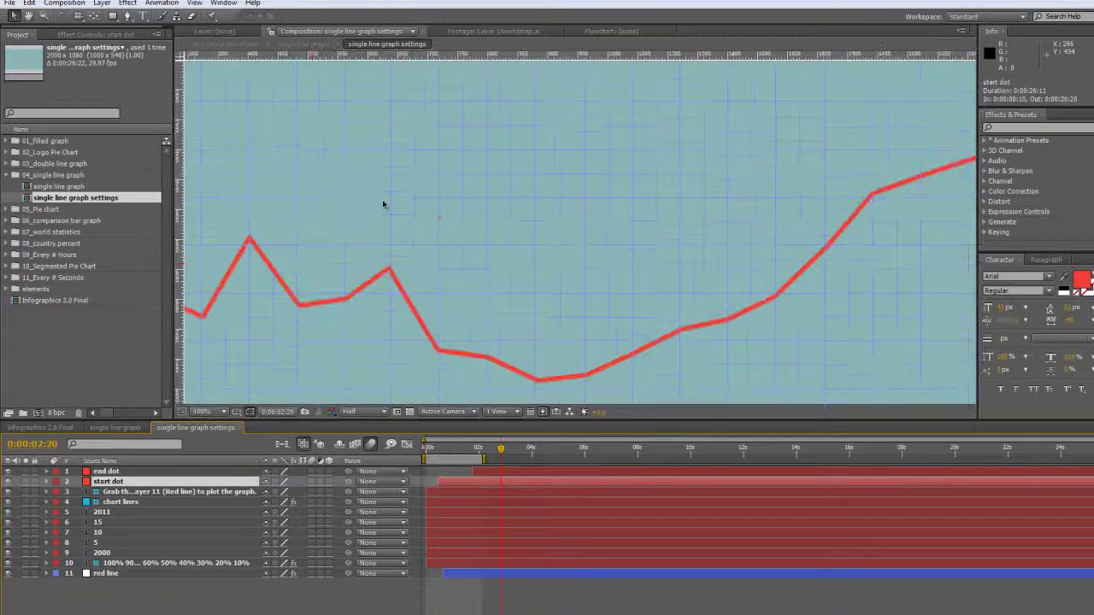
left_click_drag(325, 210, 728, 244)
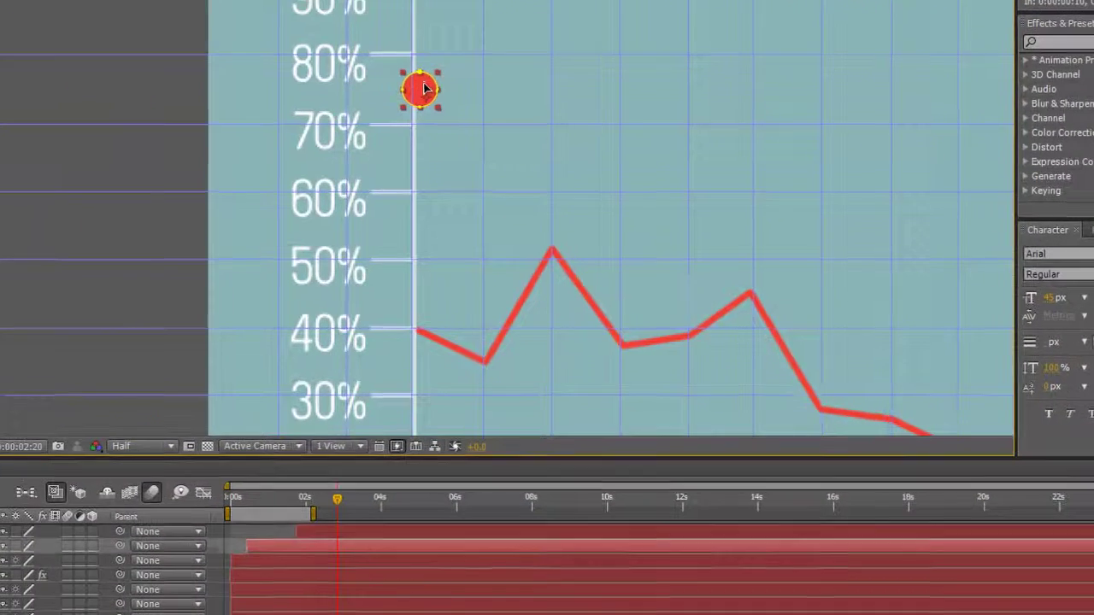
left_click_drag(490, 126, 489, 329)
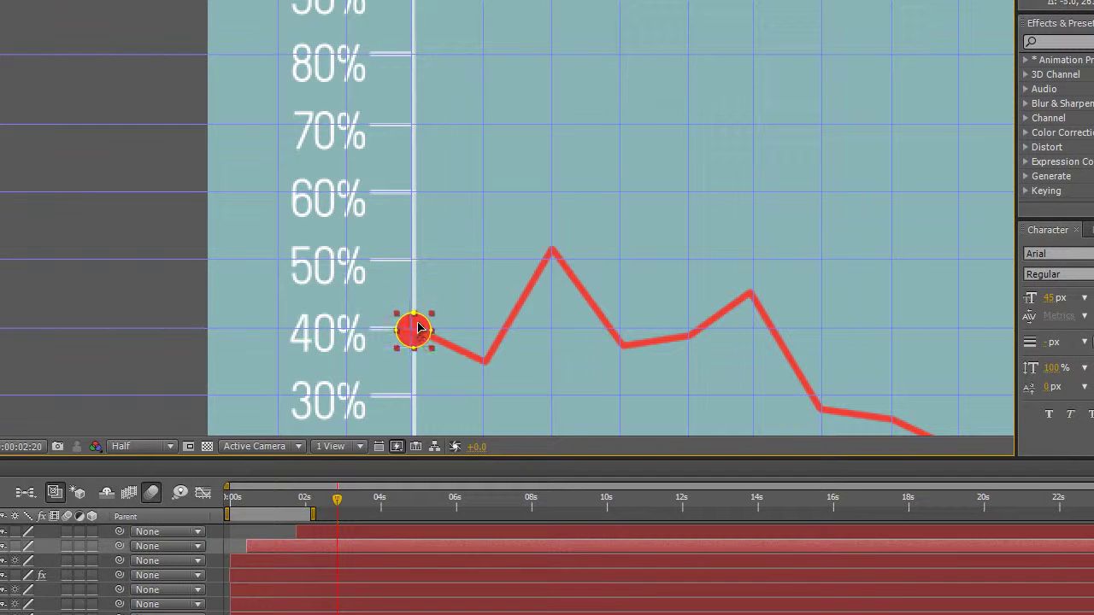
left_click_drag(242, 506, 286, 513)
left_click(324, 499)
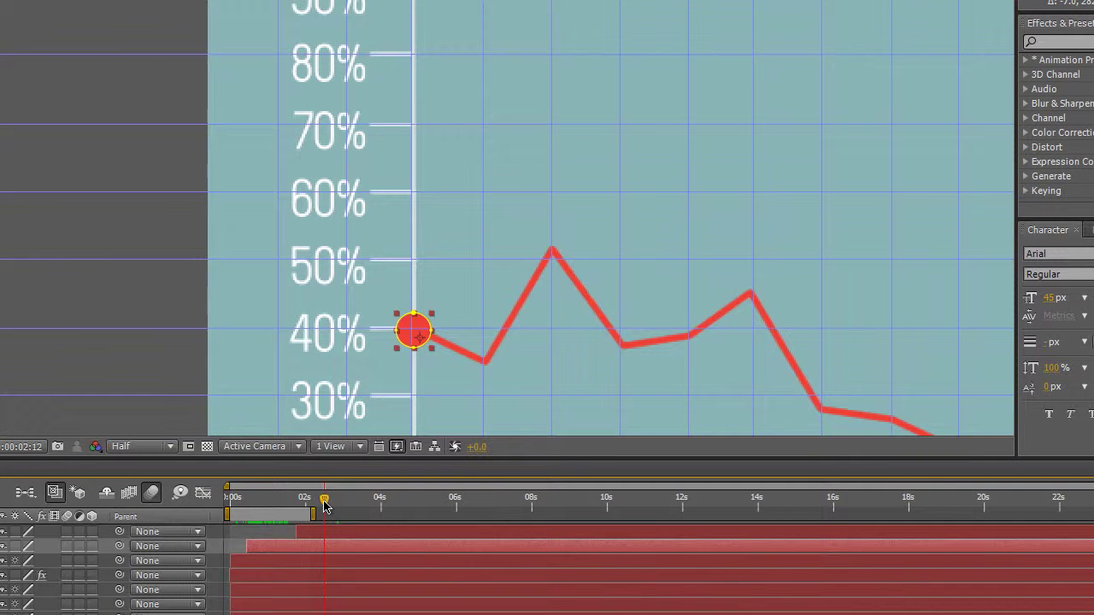
Lower the red line's final vertex to about 60% and place the end dot on it.
left_click_drag(693, 252, 185, 206)
left_click_drag(764, 222, 247, 347)
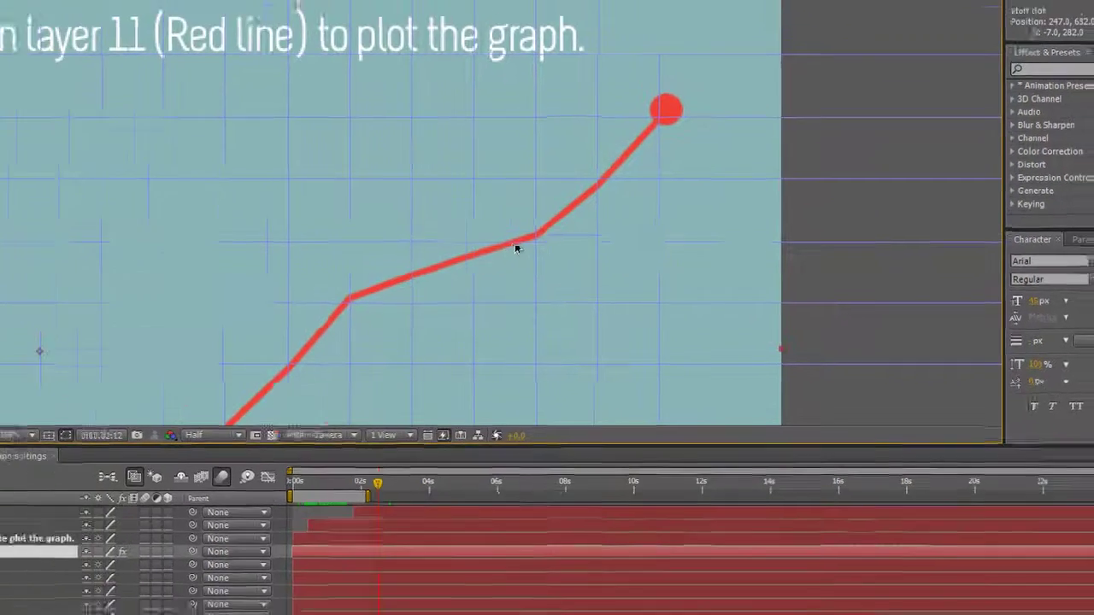
left_click(475, 238)
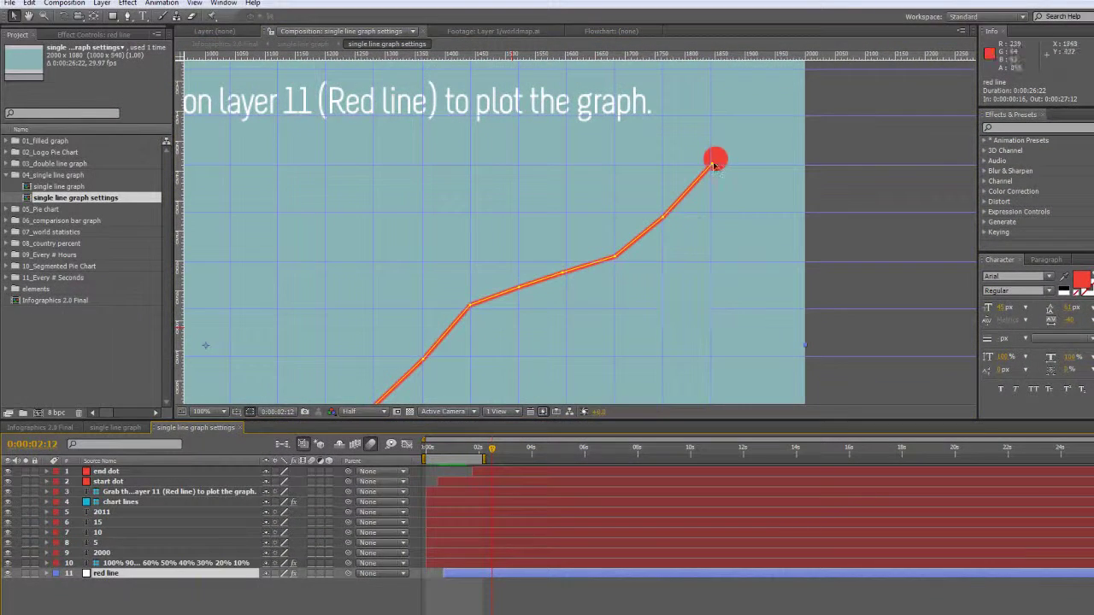
left_click_drag(714, 164, 711, 314)
left_click(114, 471)
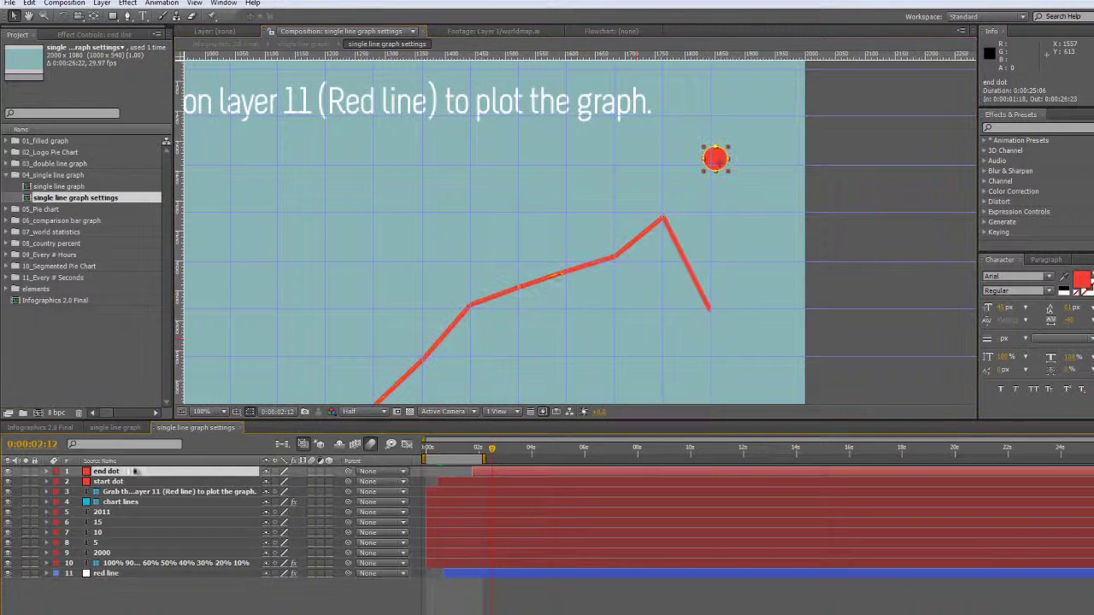
left_click_drag(716, 159, 713, 309)
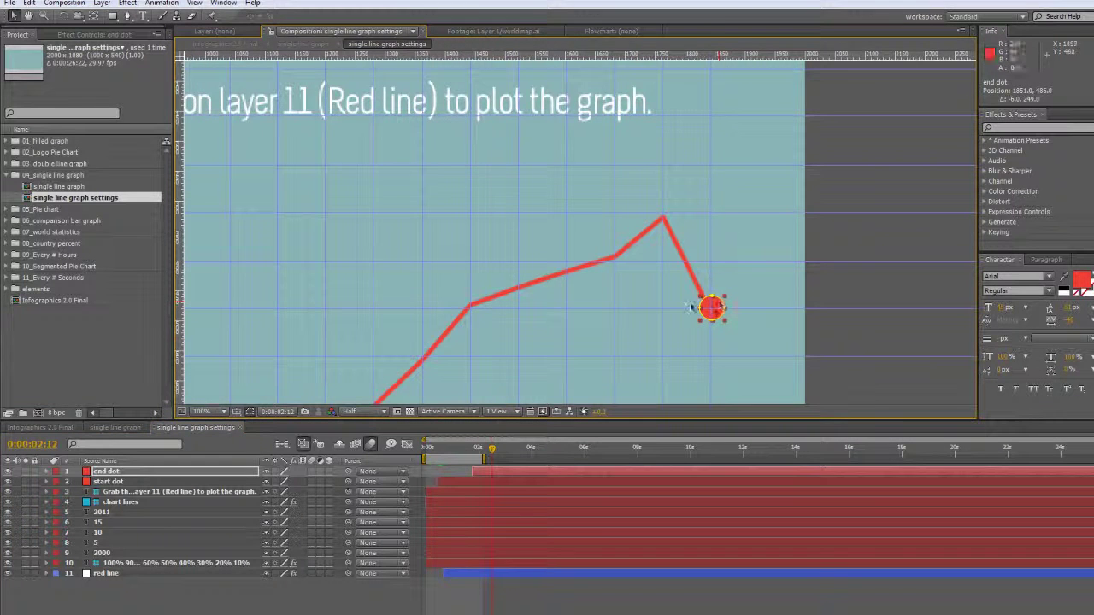
key("comma")
key("comma")
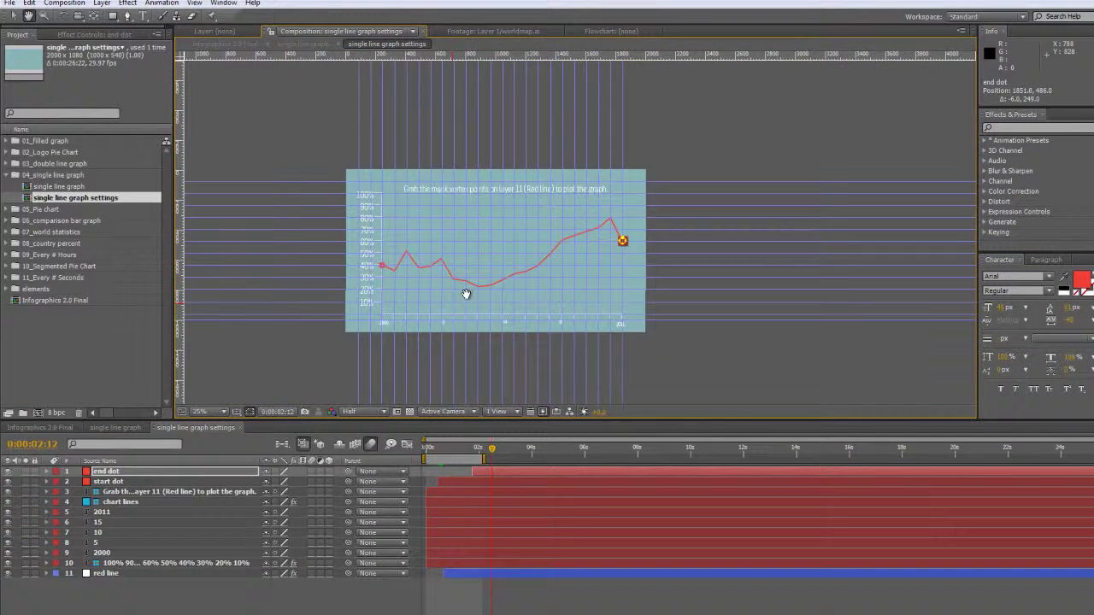
left_click(317, 349)
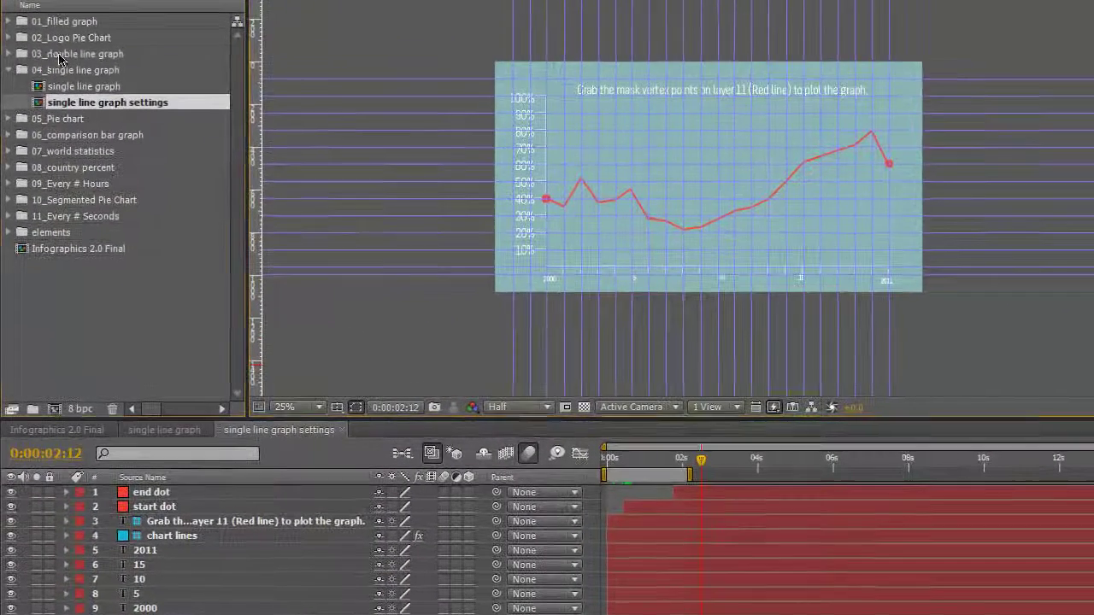
left_click(17, 164)
left_click(9, 54)
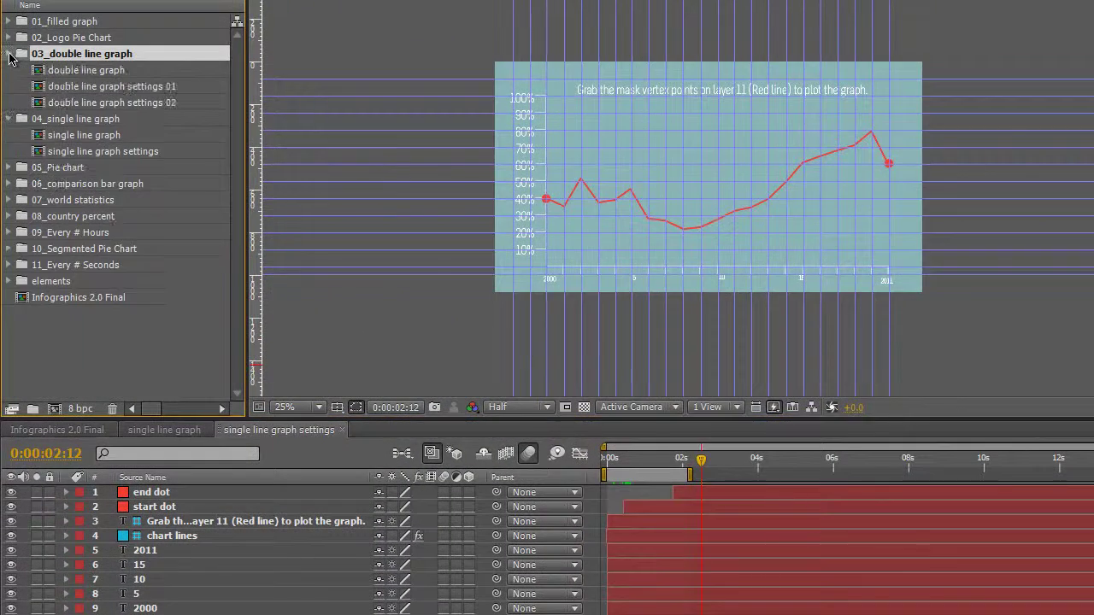
left_click(81, 86)
double_click(82, 86)
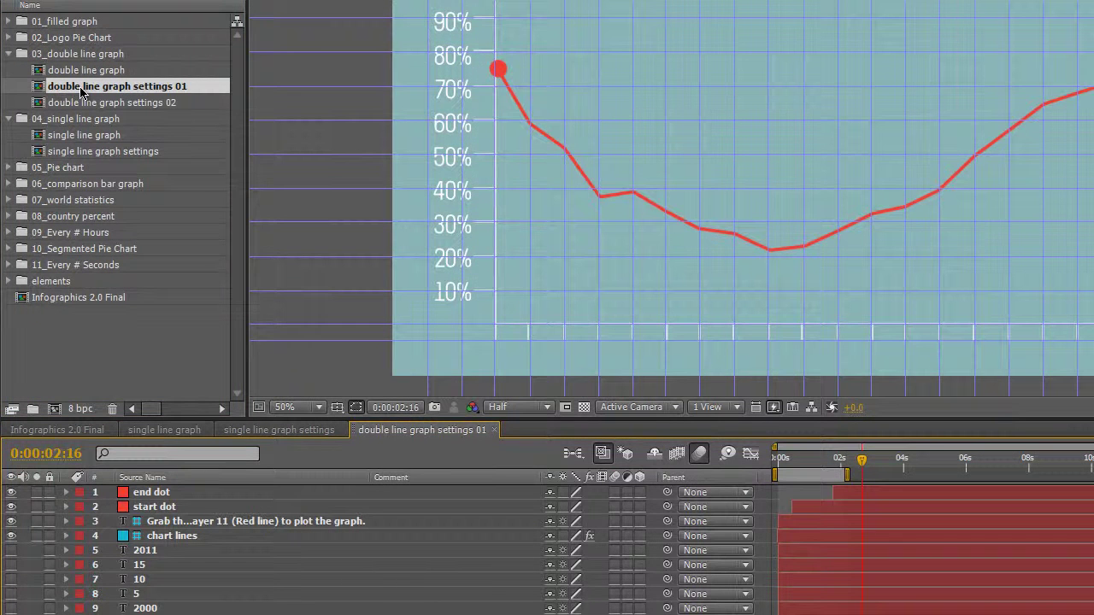
double_click(81, 102)
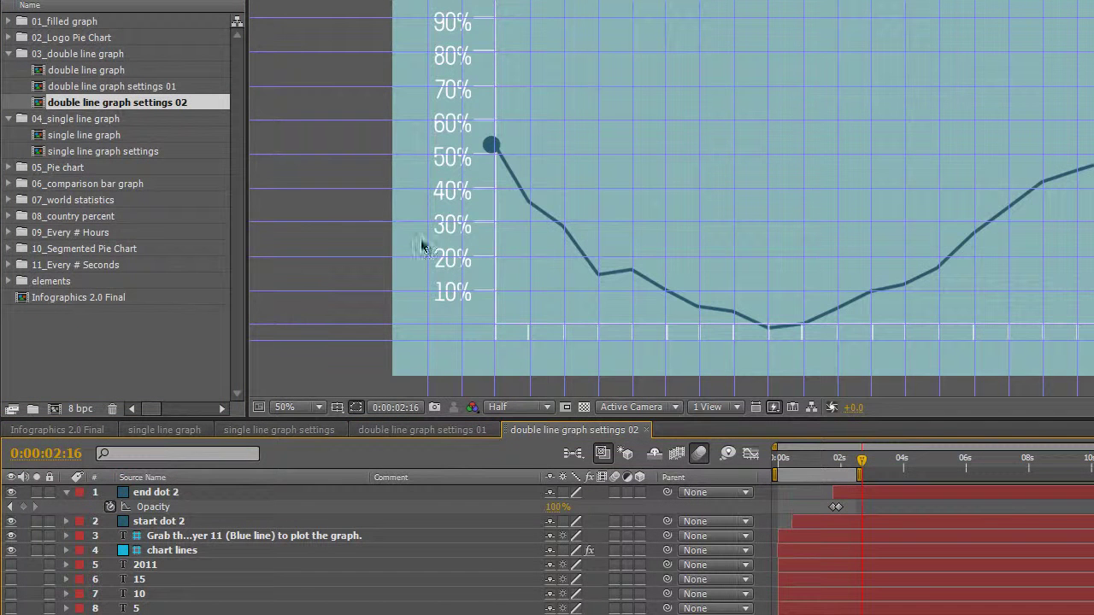
left_click(645, 430)
left_click(497, 431)
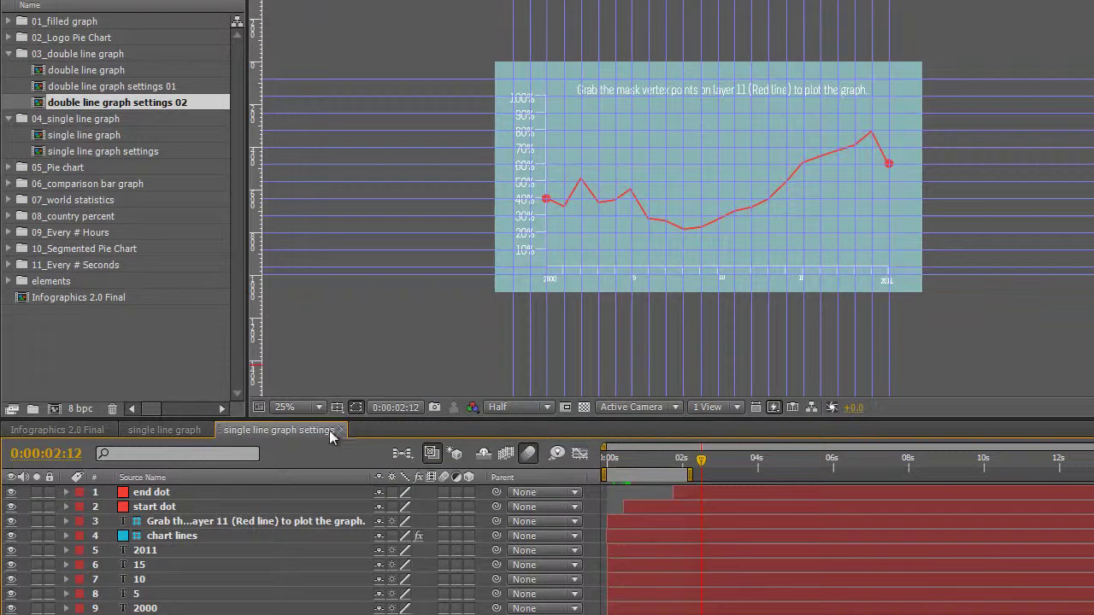
Return to the single line graph comp and play its animation from the start.
left_click(343, 430)
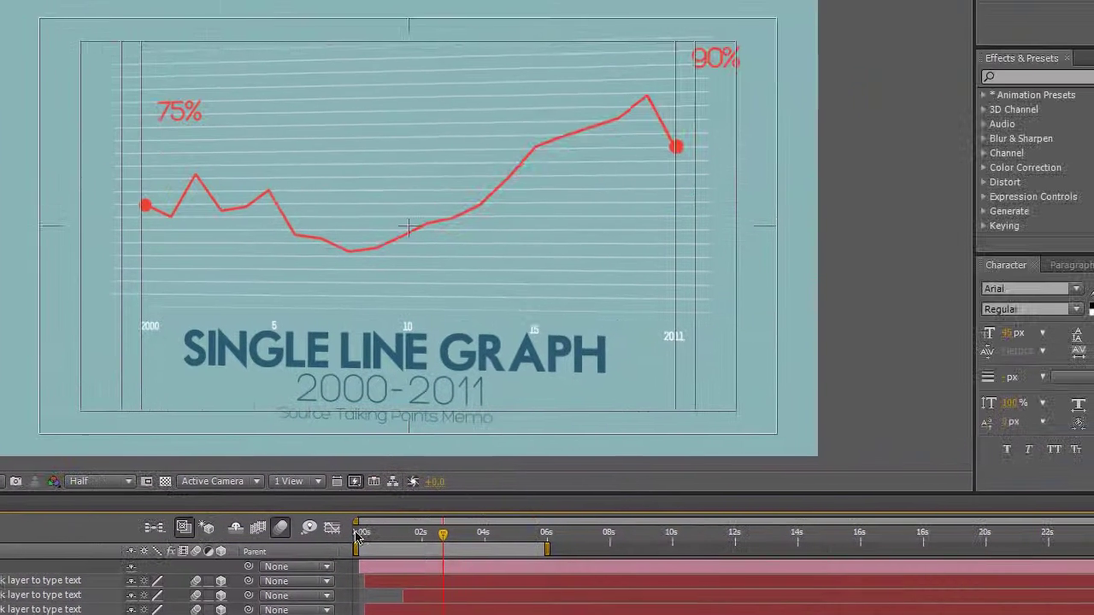
left_click_drag(782, 462, 808, 461)
key("space")
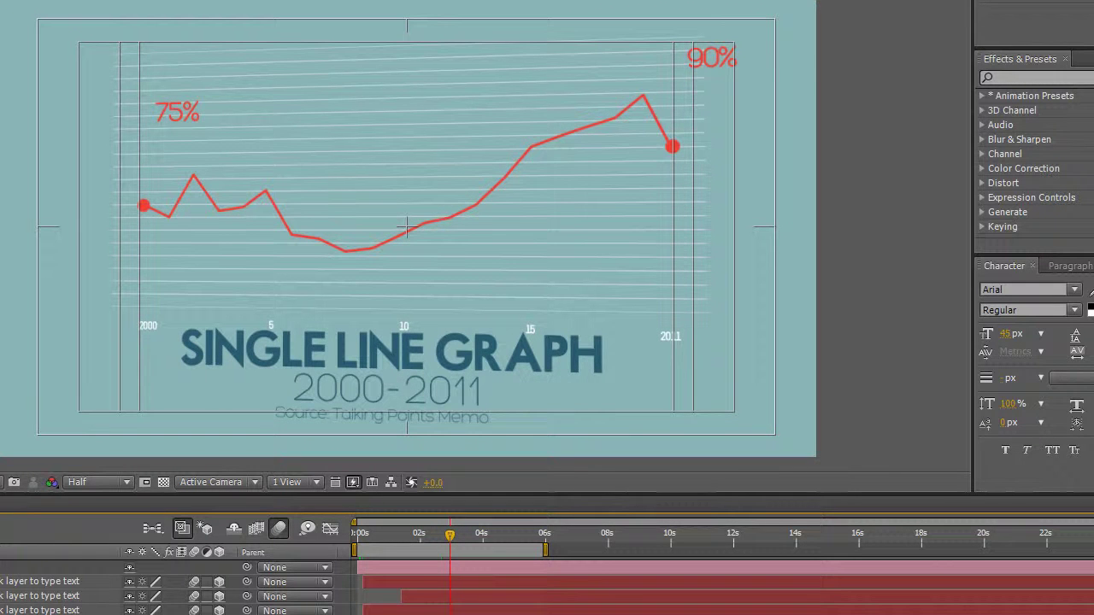
Move the 75% label beside the start dot and the 90% label beside the end dot, then replay.
left_click(178, 111)
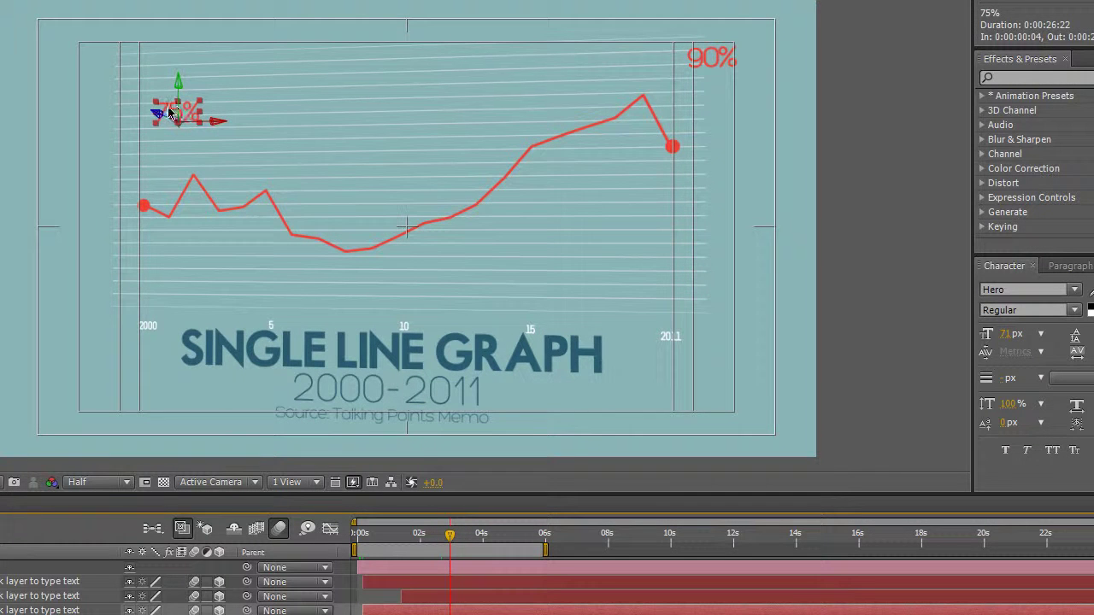
left_click_drag(161, 126, 139, 195)
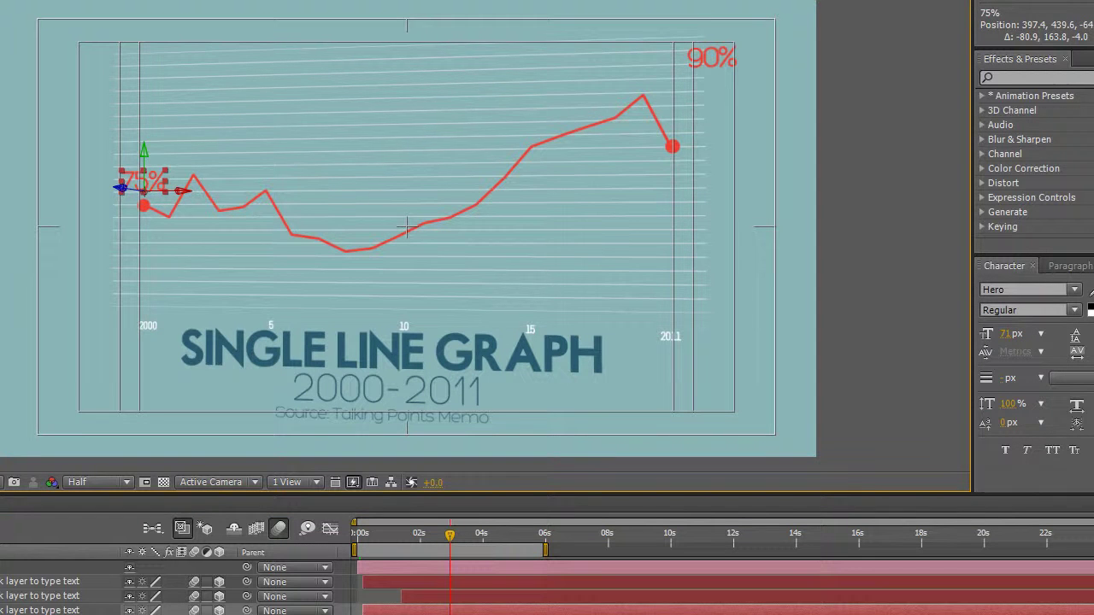
left_click(711, 58)
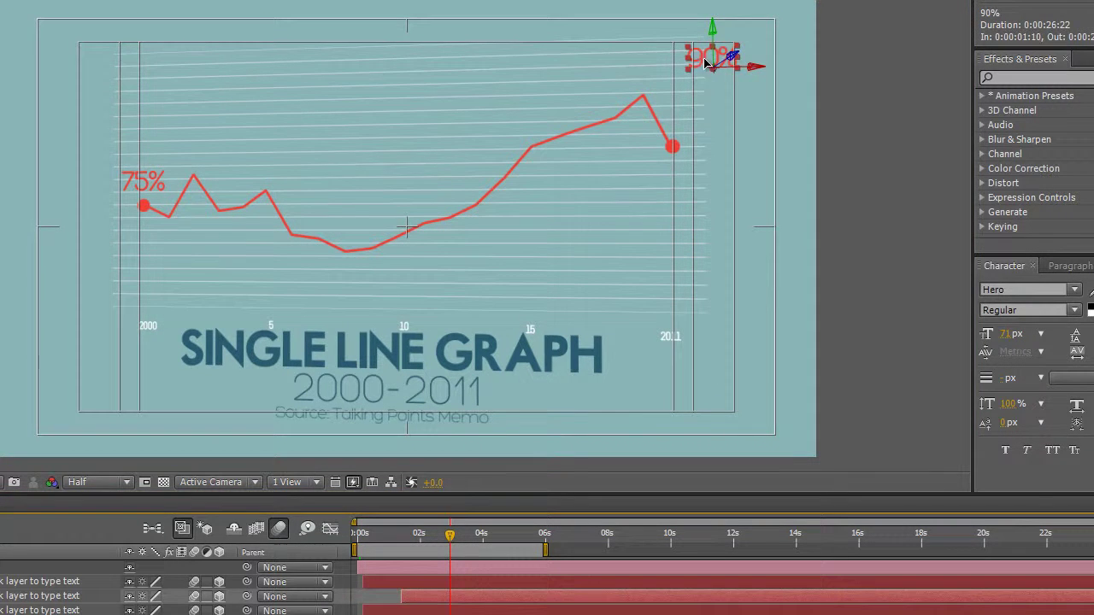
left_click_drag(705, 71, 706, 144)
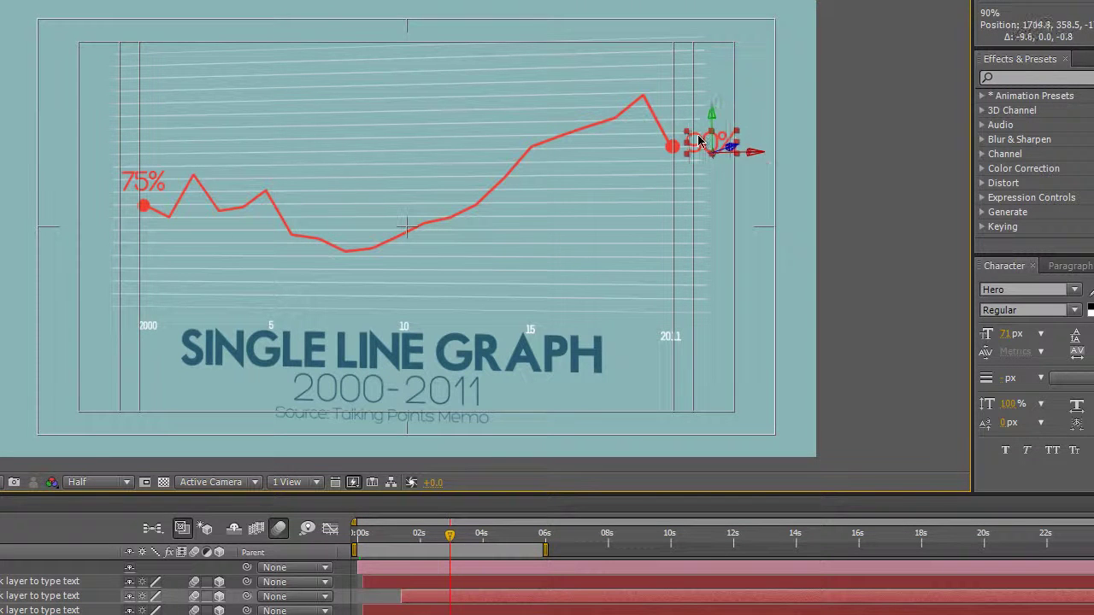
mouse_move(359, 536)
left_click_drag(359, 535, 458, 547)
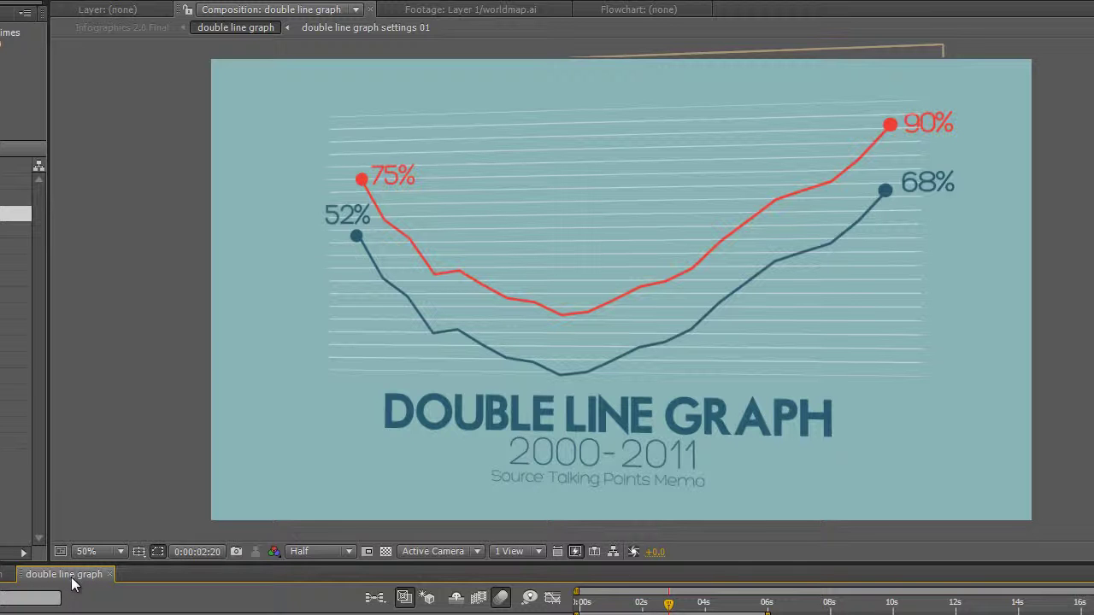
Drag the 52% text layer left so it sits next to the blue line's start dot.
left_click(927, 182)
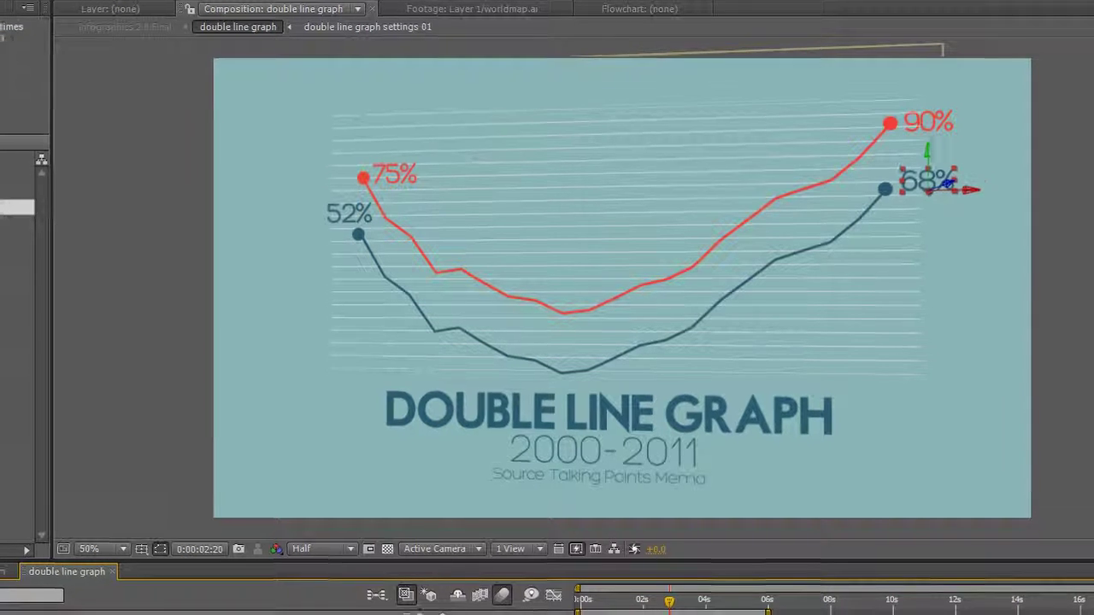
left_click(347, 214)
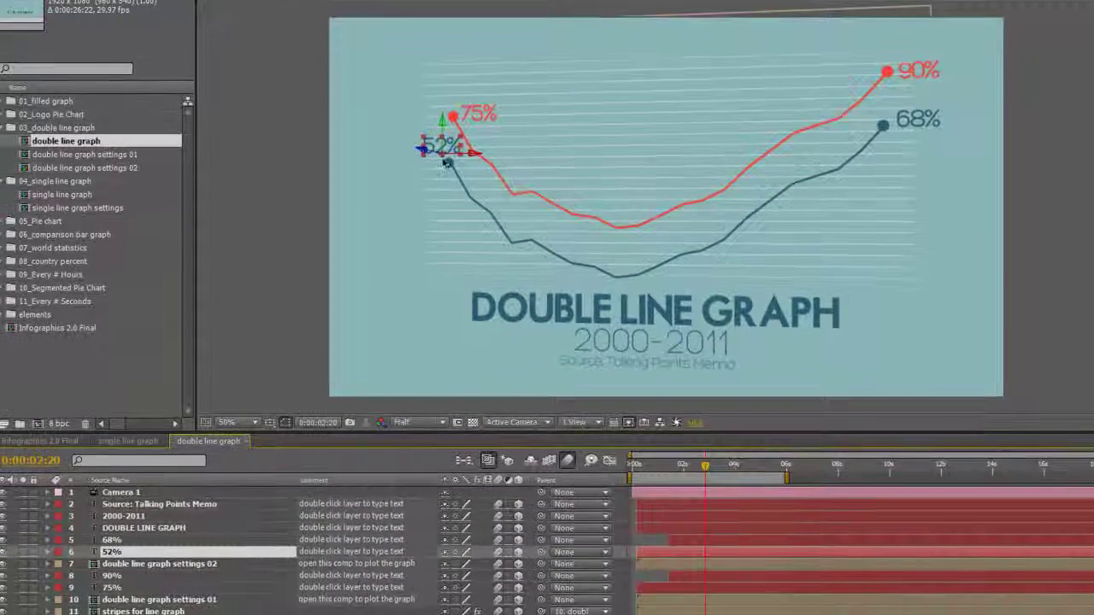
left_click_drag(446, 163, 426, 156)
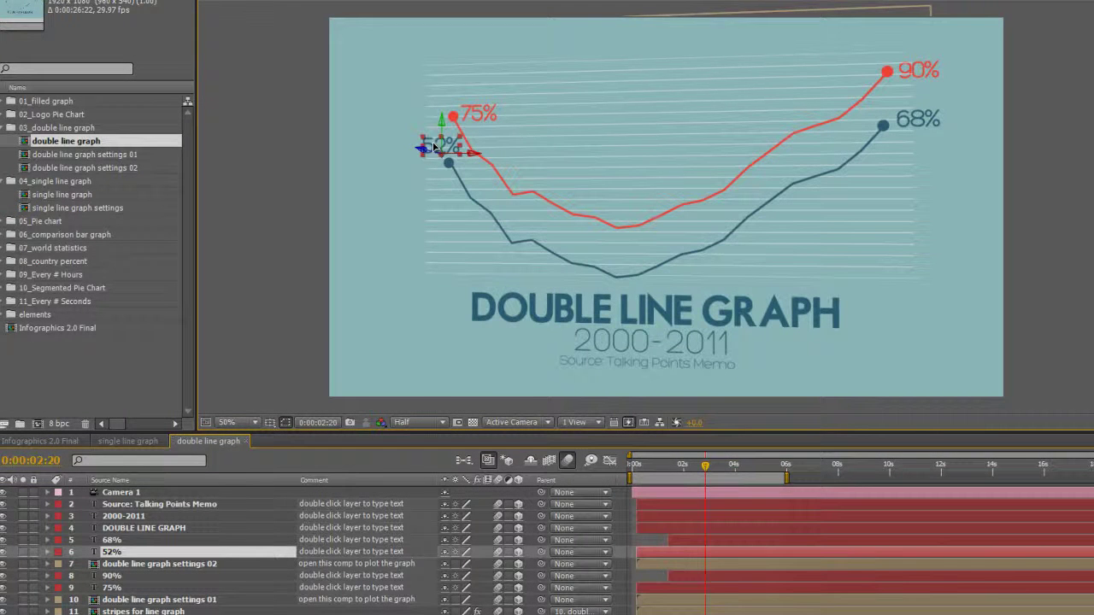